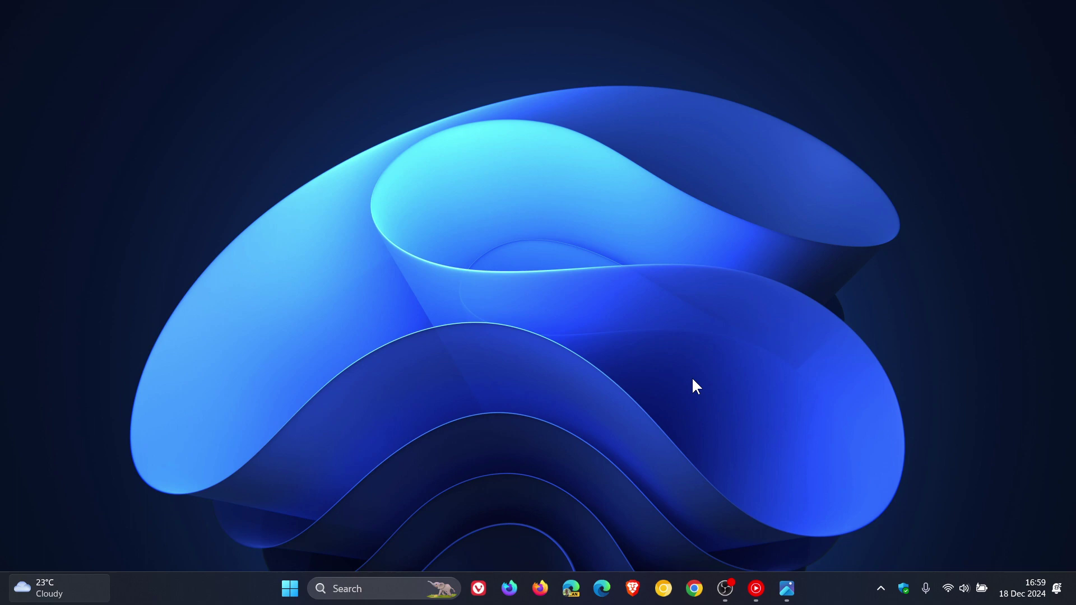
# Launch Settings from Start and go to Network & internet > Wi-Fi
pyautogui.click(289, 588)
pyautogui.click(684, 540)
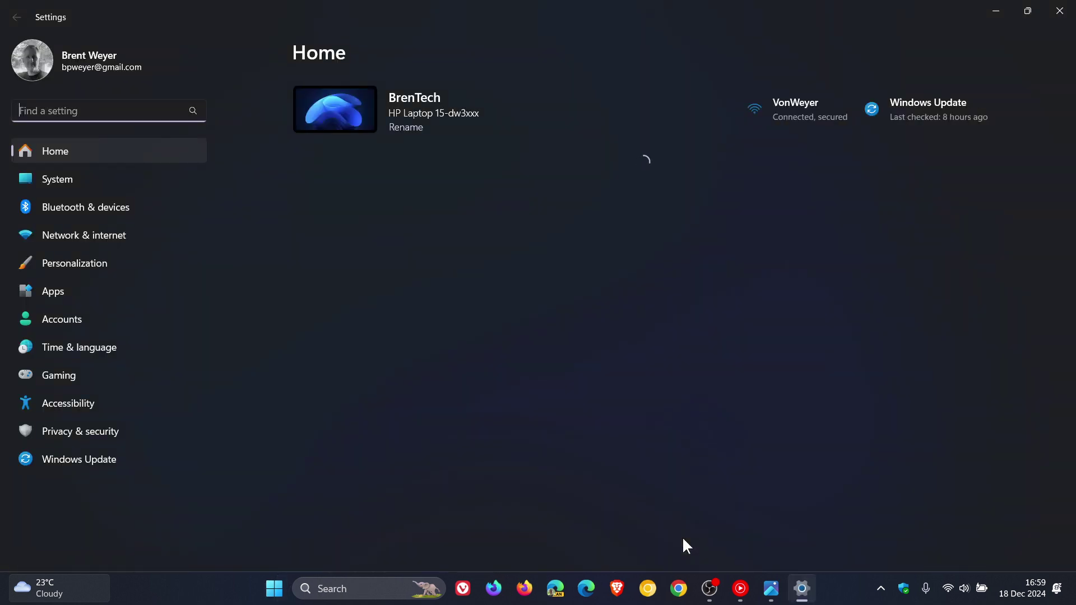
pyautogui.click(103, 235)
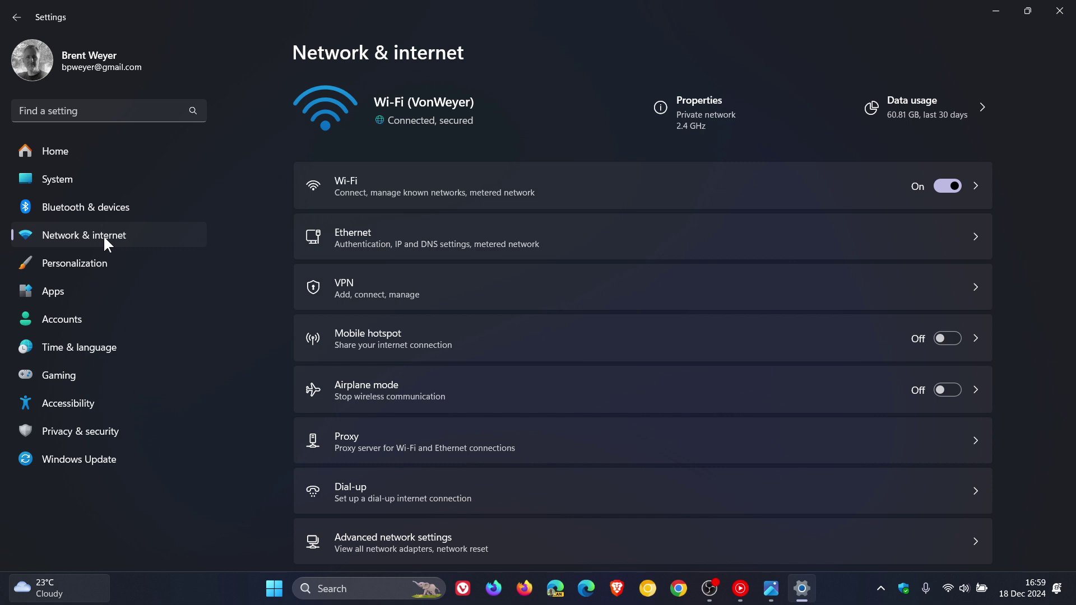
pyautogui.click(649, 184)
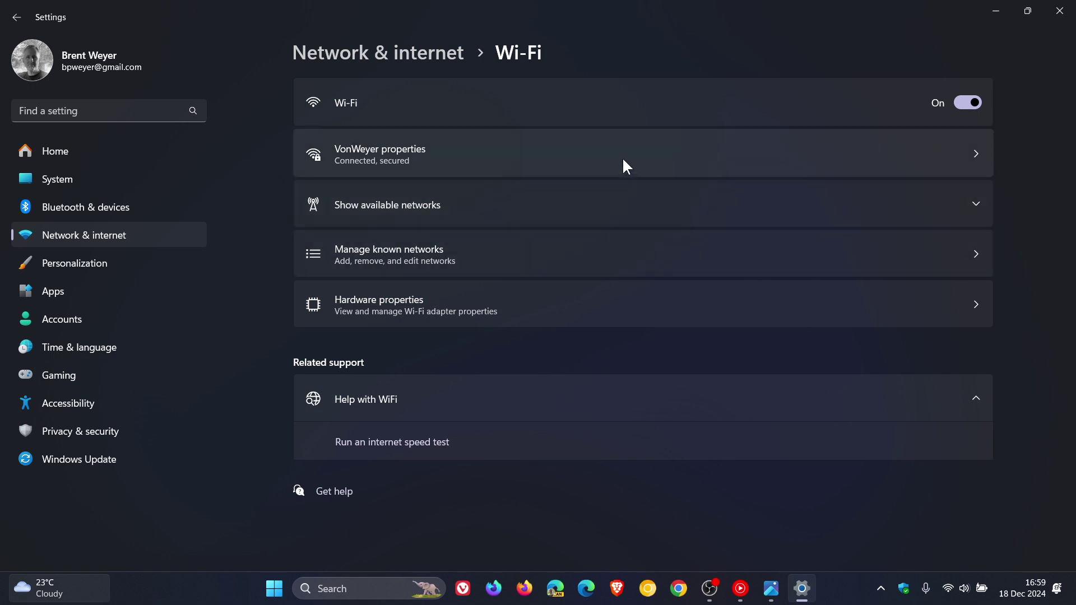
# Show the connected network's properties, then compare with the Windows 10 screenshot and minimize it
pyautogui.click(623, 157)
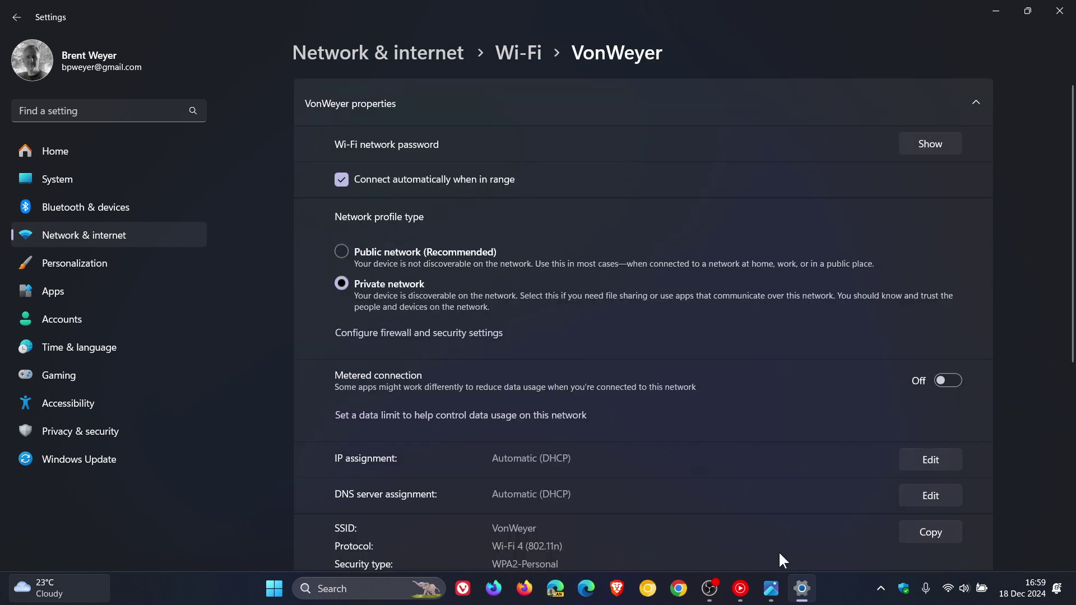
pyautogui.click(771, 589)
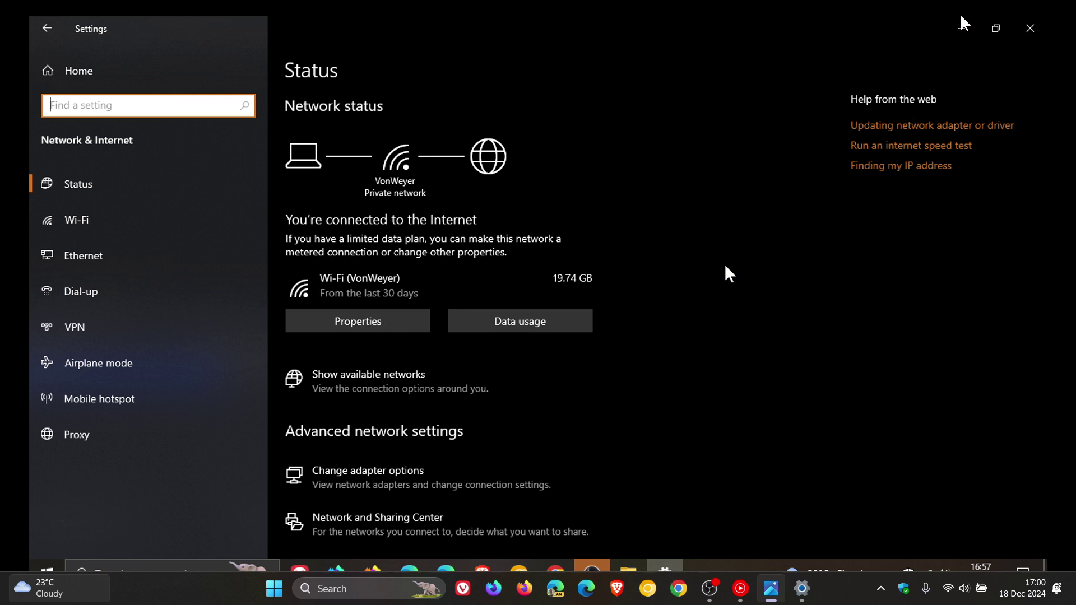
pyautogui.click(983, 12)
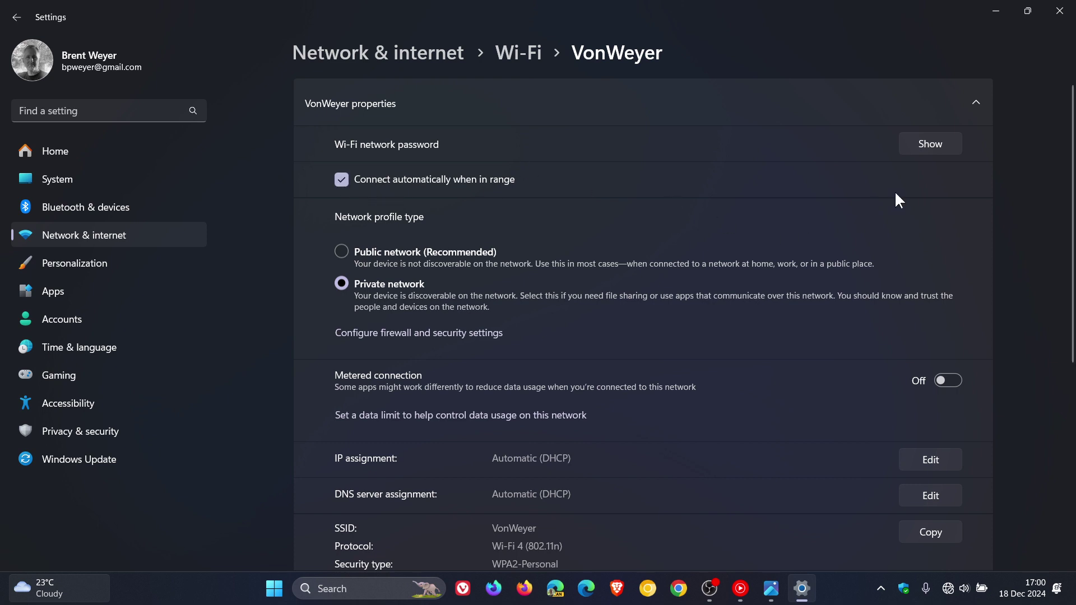
# Close Settings and open Control Panel through Windows search
pyautogui.click(1059, 11)
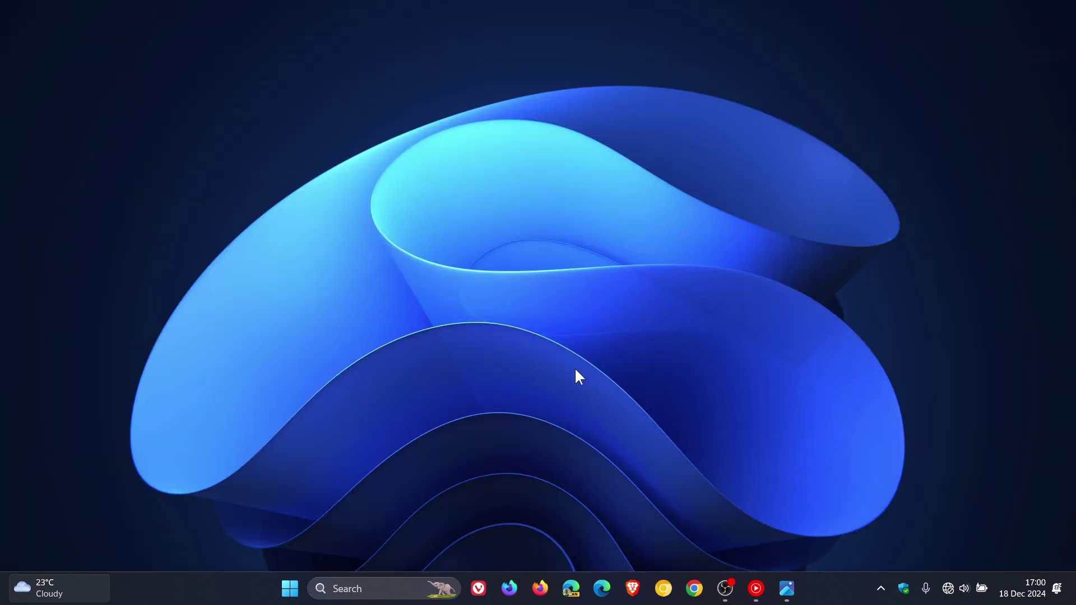
pyautogui.click(377, 596)
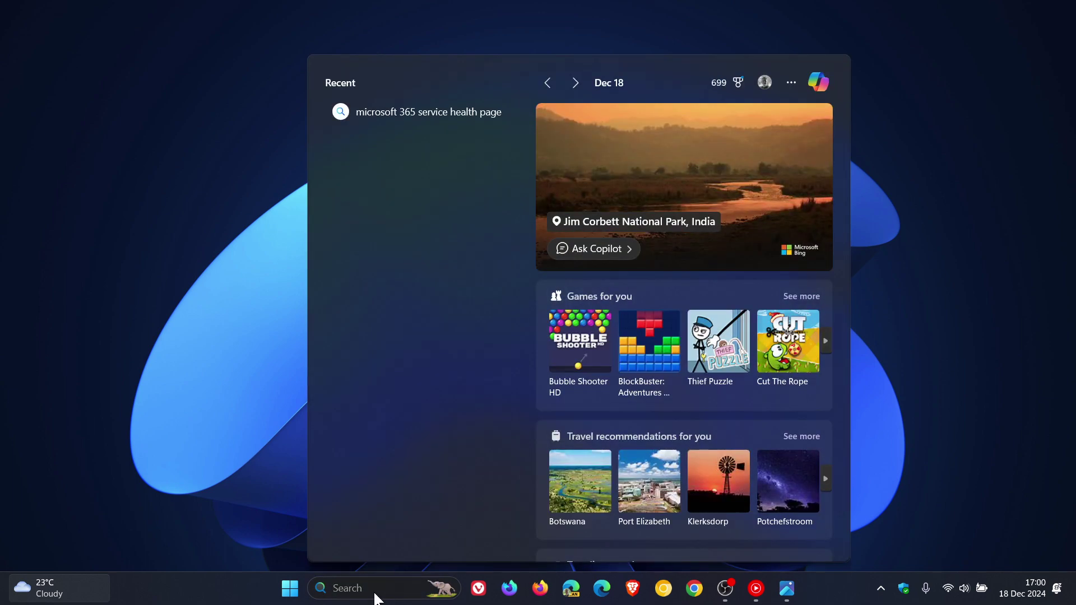
pyautogui.write('c')
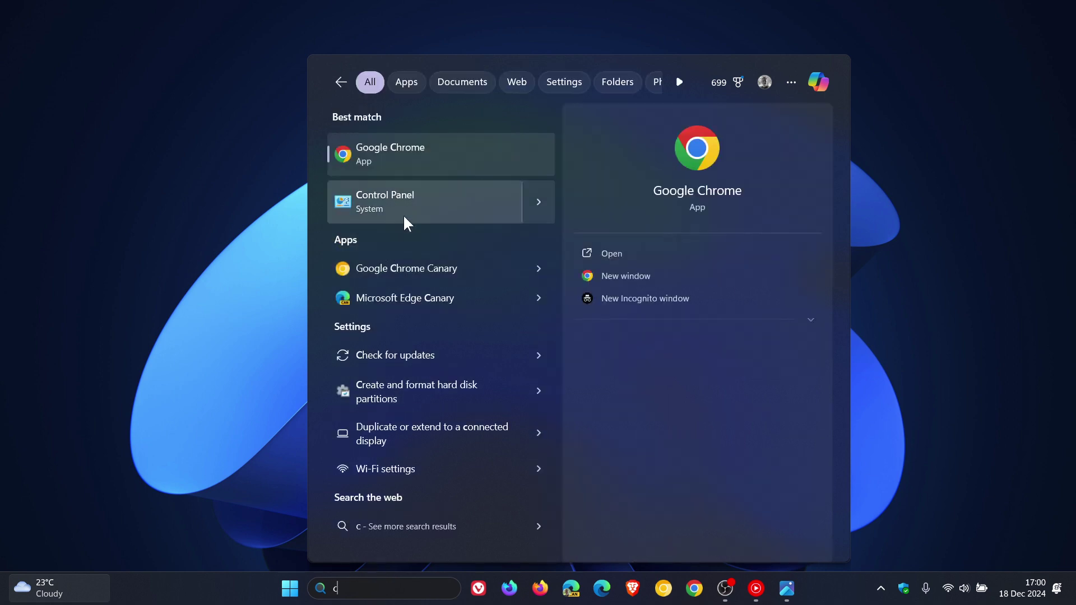
pyautogui.click(408, 210)
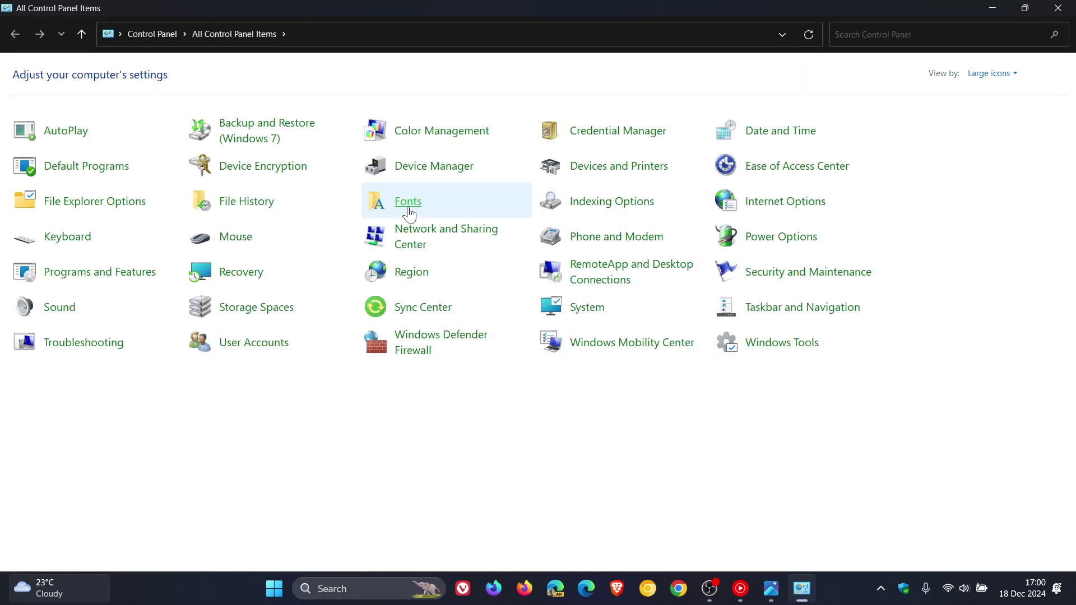
# Set Control Panel's View by to Large icons and open Network and Sharing Center
pyautogui.click(988, 74)
pyautogui.click(992, 91)
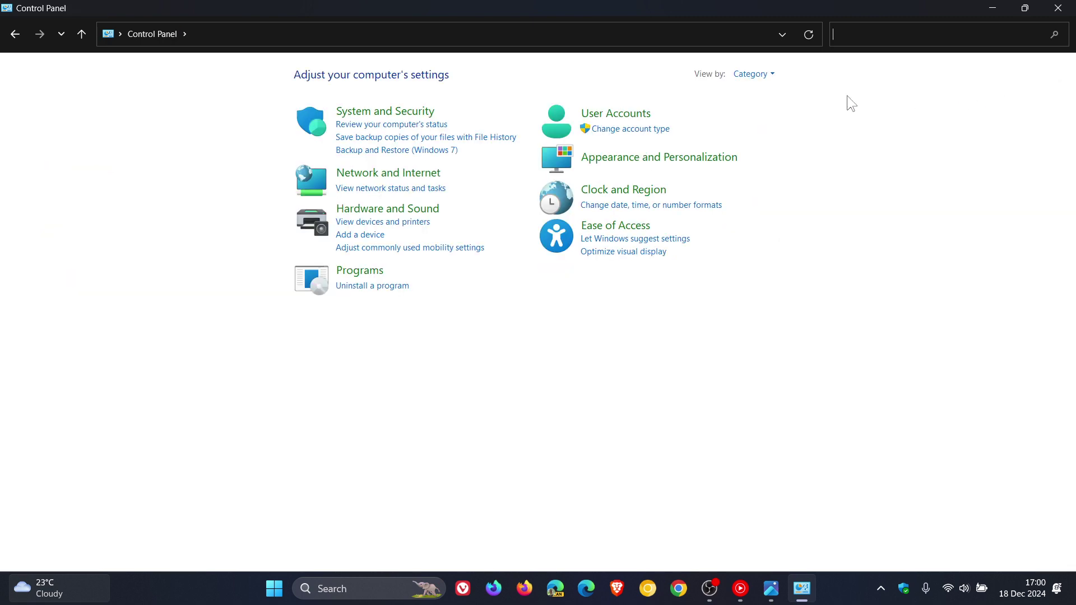
pyautogui.click(754, 74)
pyautogui.click(756, 111)
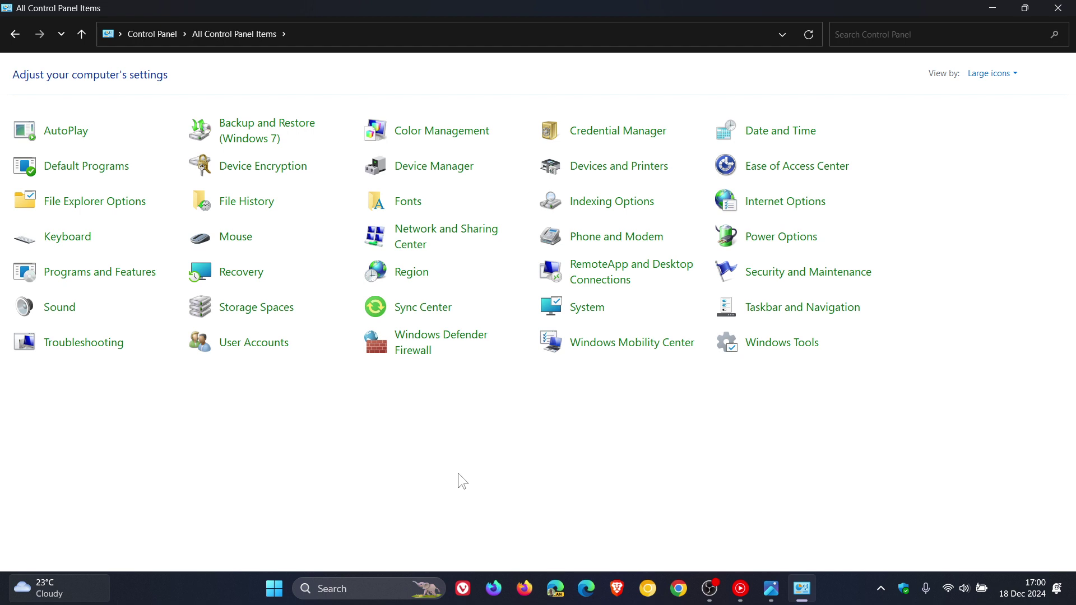
pyautogui.click(443, 237)
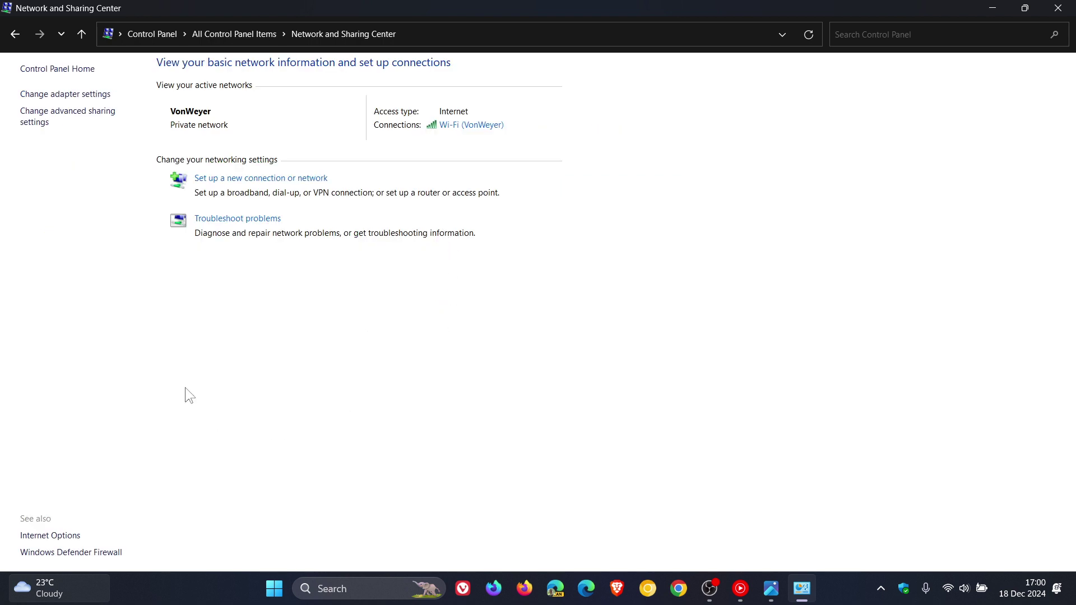
# Uncheck 'Connect automatically when this network is in range' in the Wi-Fi wireless properties and confirm with OK
pyautogui.click(88, 97)
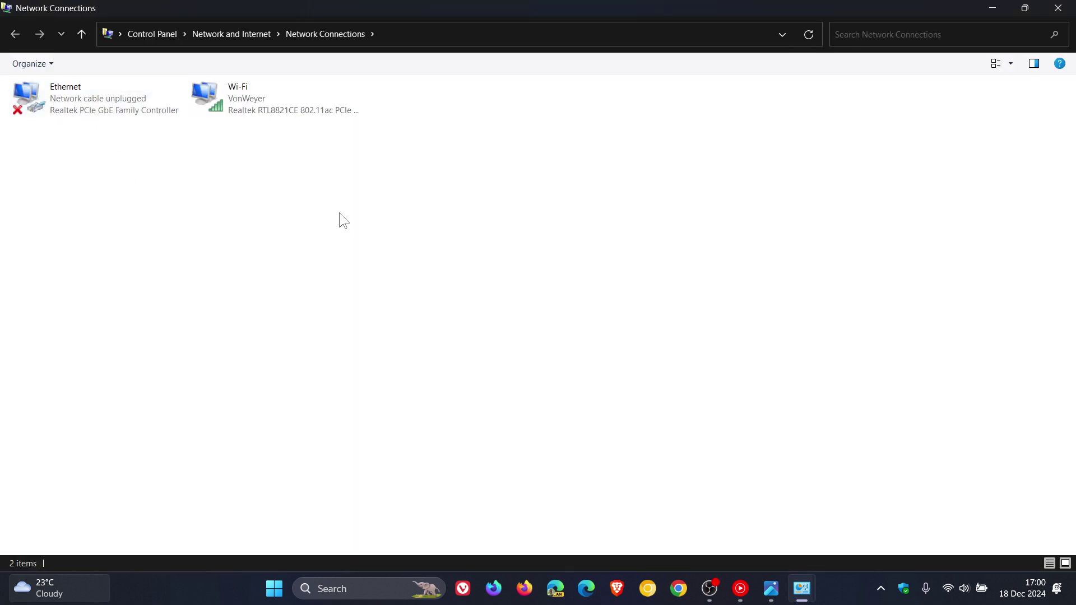
pyautogui.rightClick(278, 94)
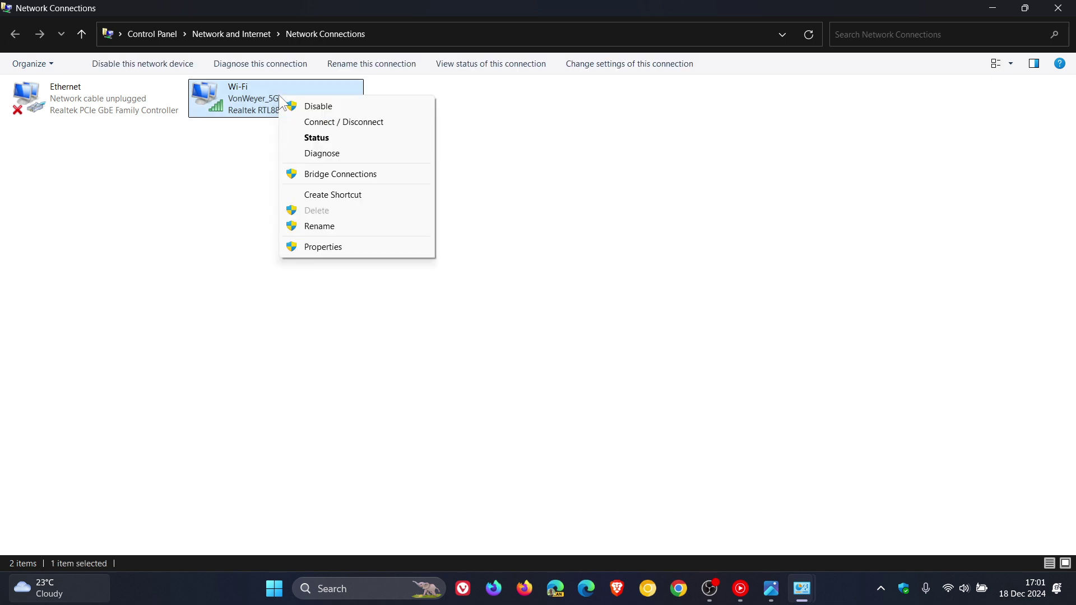
pyautogui.click(317, 137)
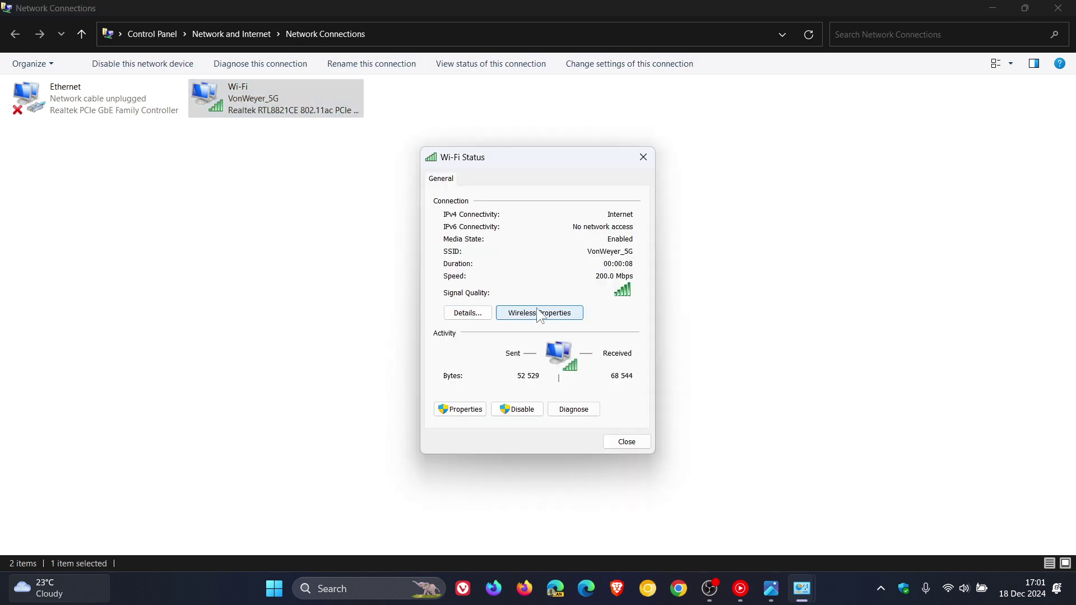
pyautogui.click(541, 317)
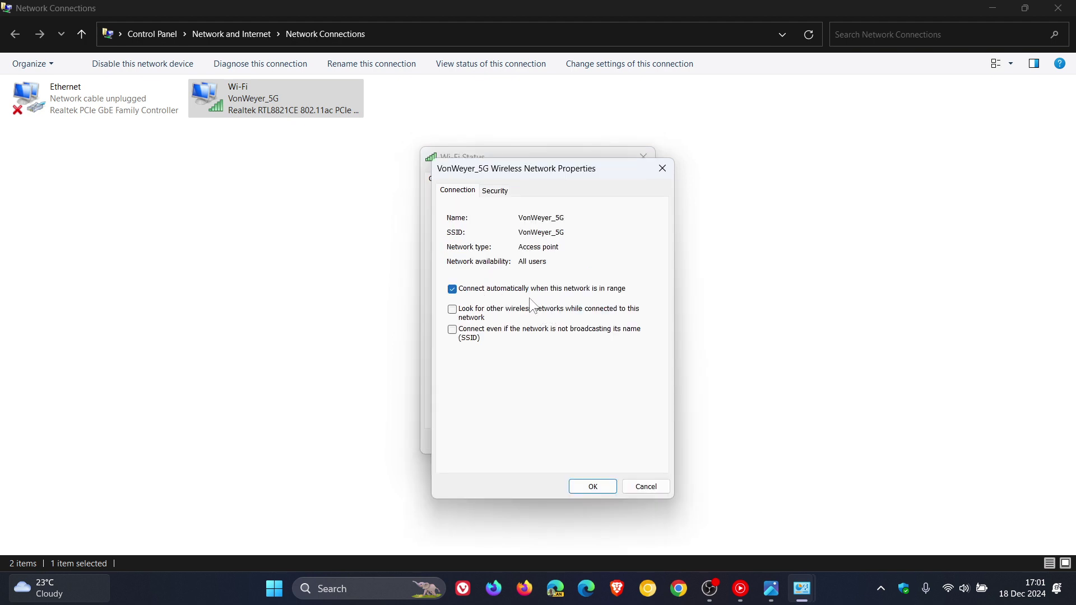
pyautogui.click(452, 288)
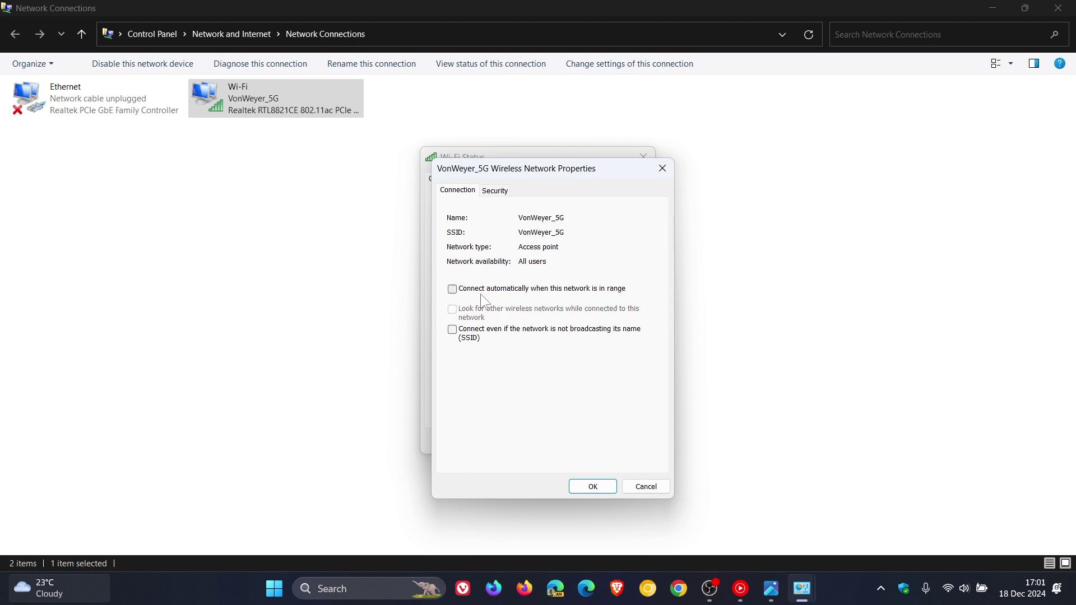
pyautogui.click(591, 487)
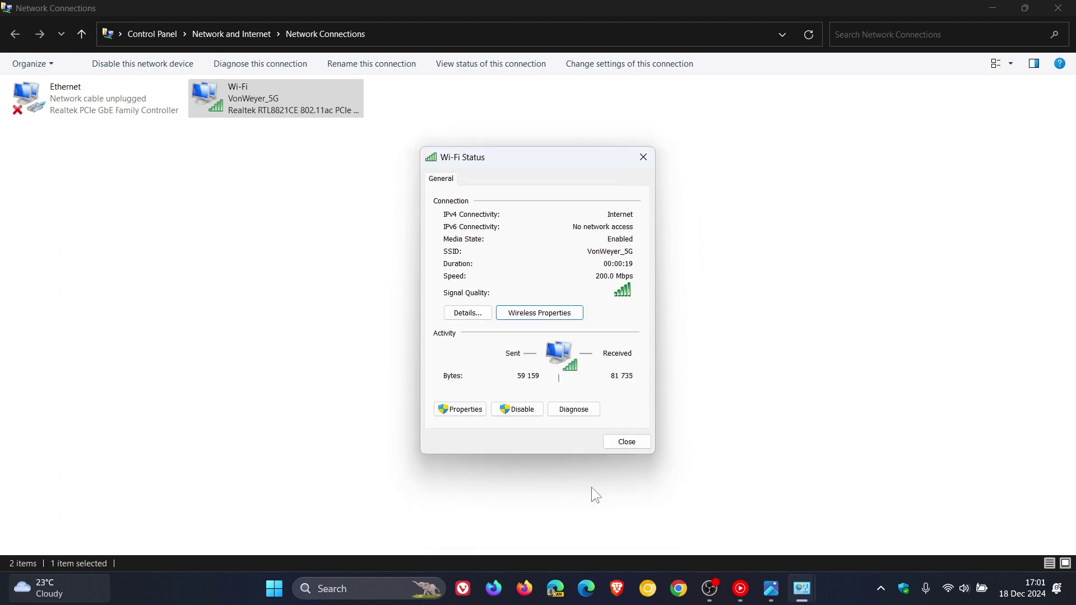
# Close the Wi-Fi Status window and minimize Network Connections and Network and Sharing Center
pyautogui.click(636, 441)
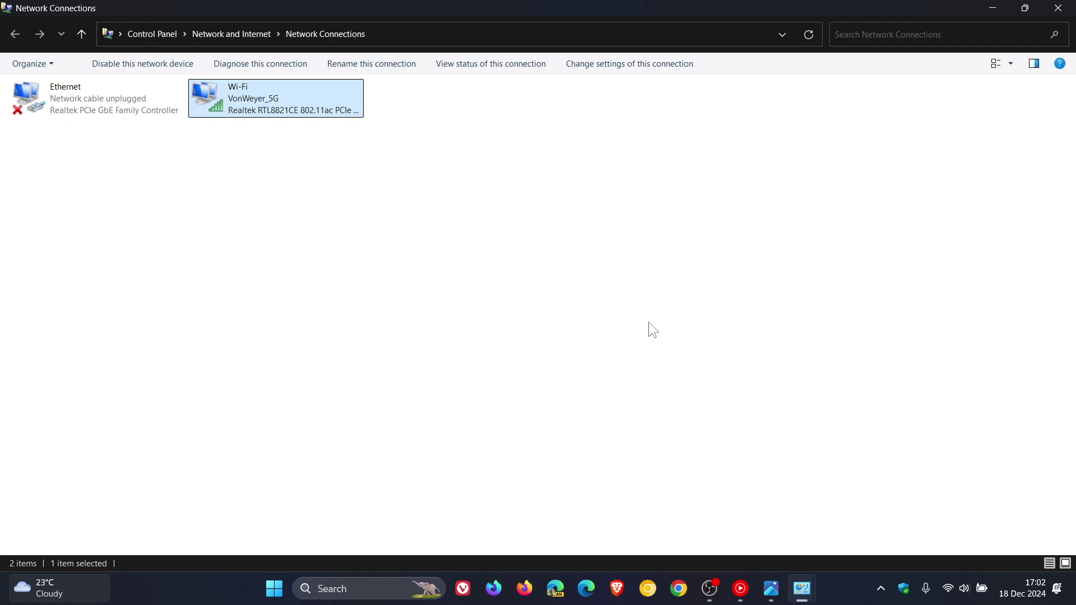
pyautogui.click(993, 9)
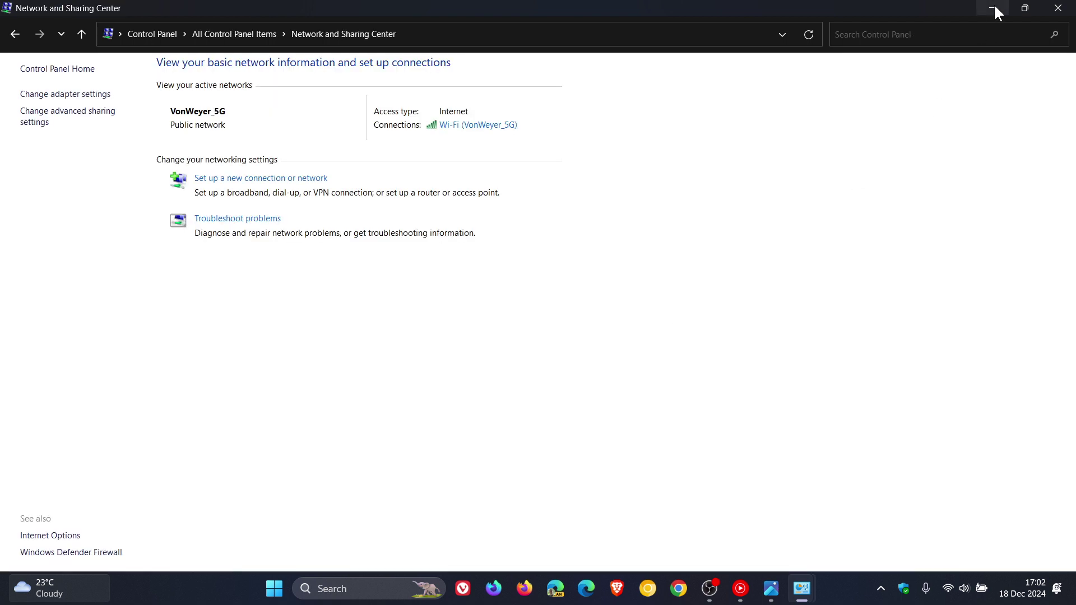
pyautogui.click(998, 12)
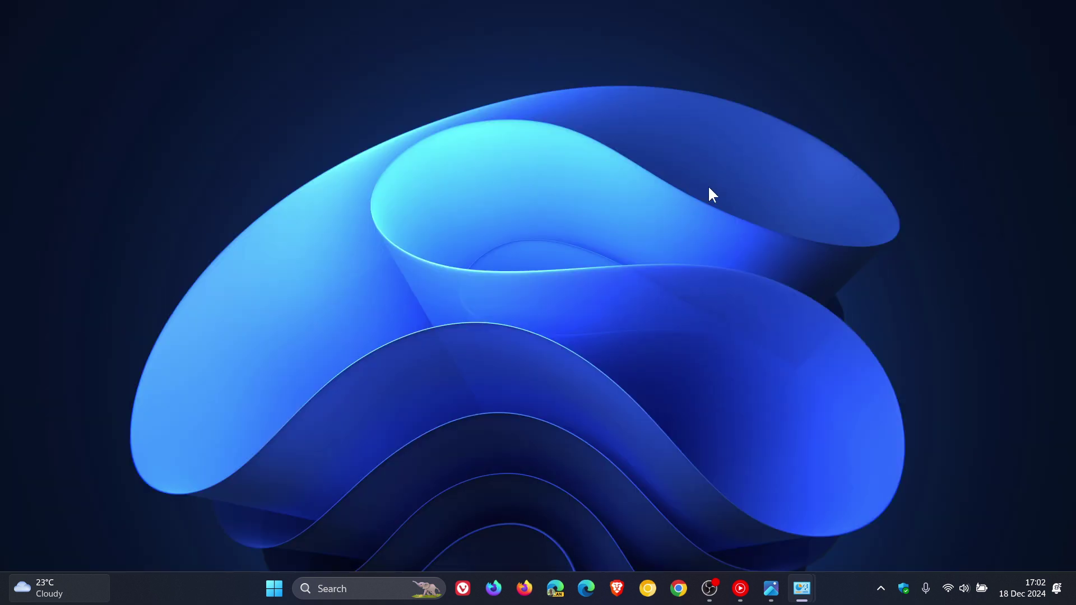